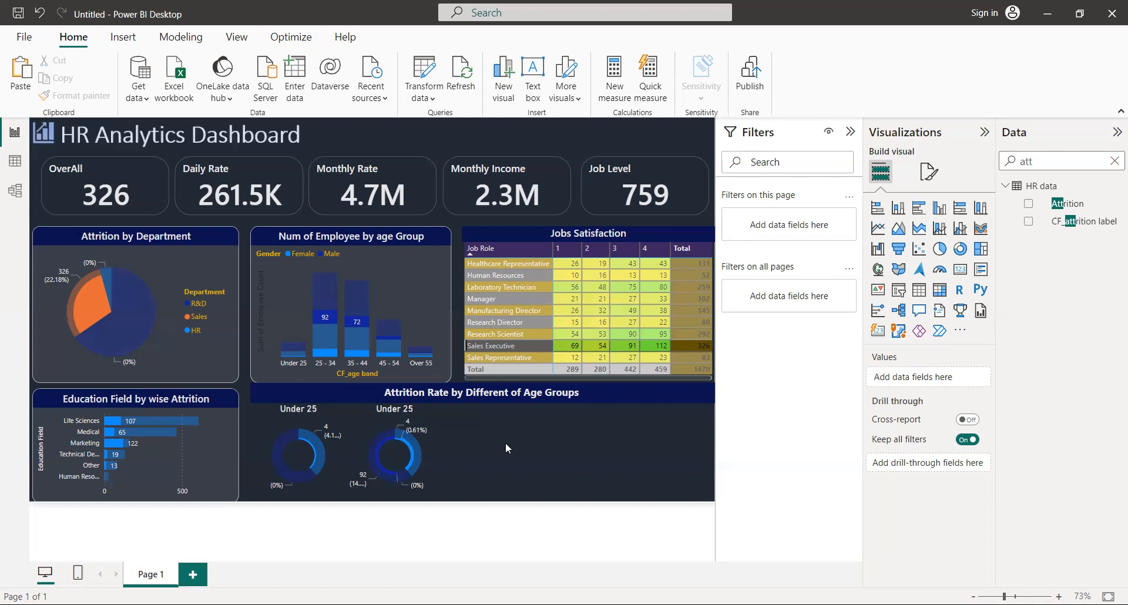
Paste a copy of the Under 25 donut chart and place it third in the row under the Attrition Rate heading
{"action": "left_click", "coordinate": [385, 467]}
{"action": "right_click", "coordinate": [385, 467]}
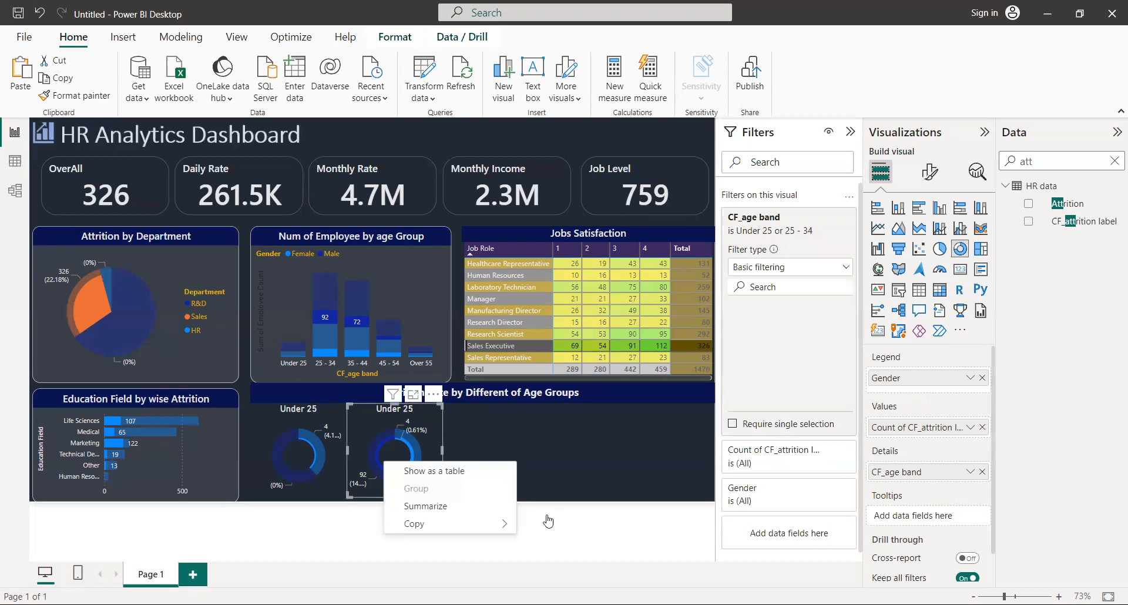
{"action": "mouse_move", "coordinate": [426, 526]}
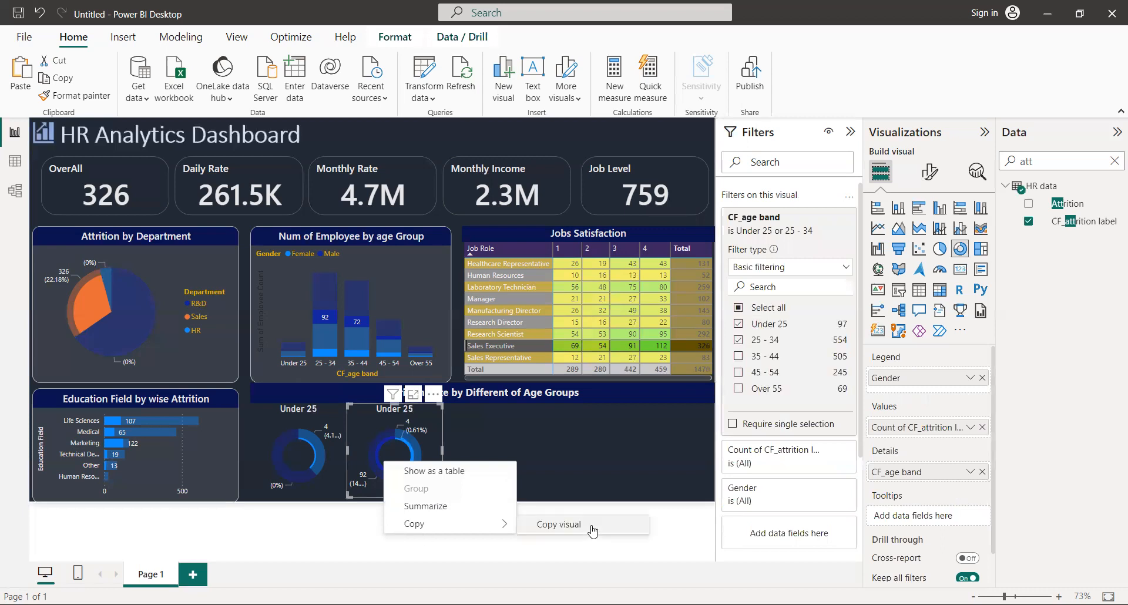
{"action": "left_click", "coordinate": [591, 527]}
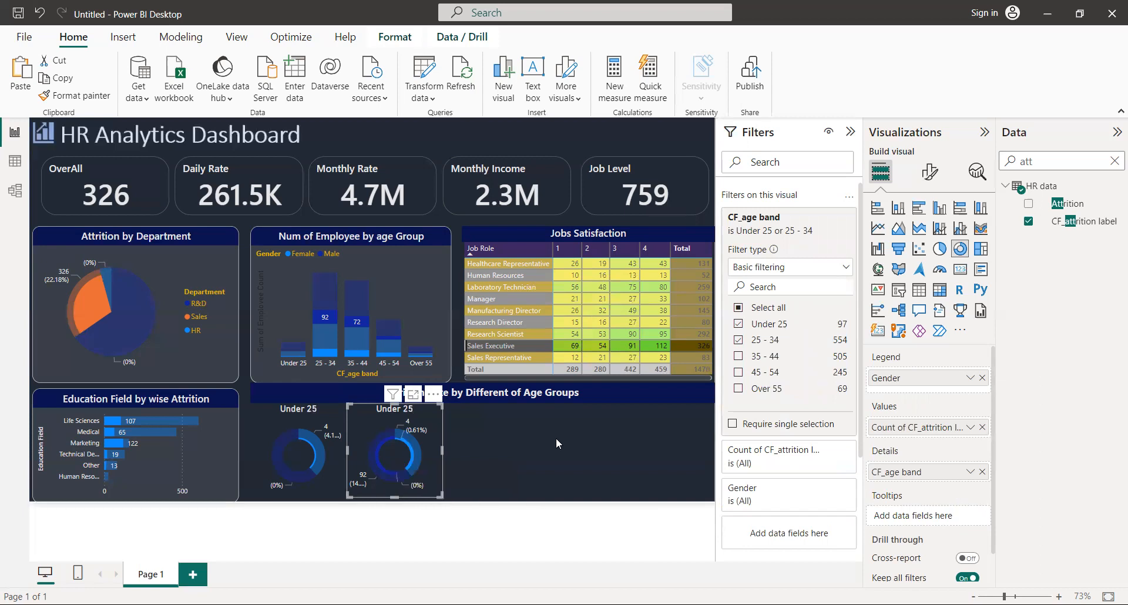
{"action": "left_click", "coordinate": [515, 438]}
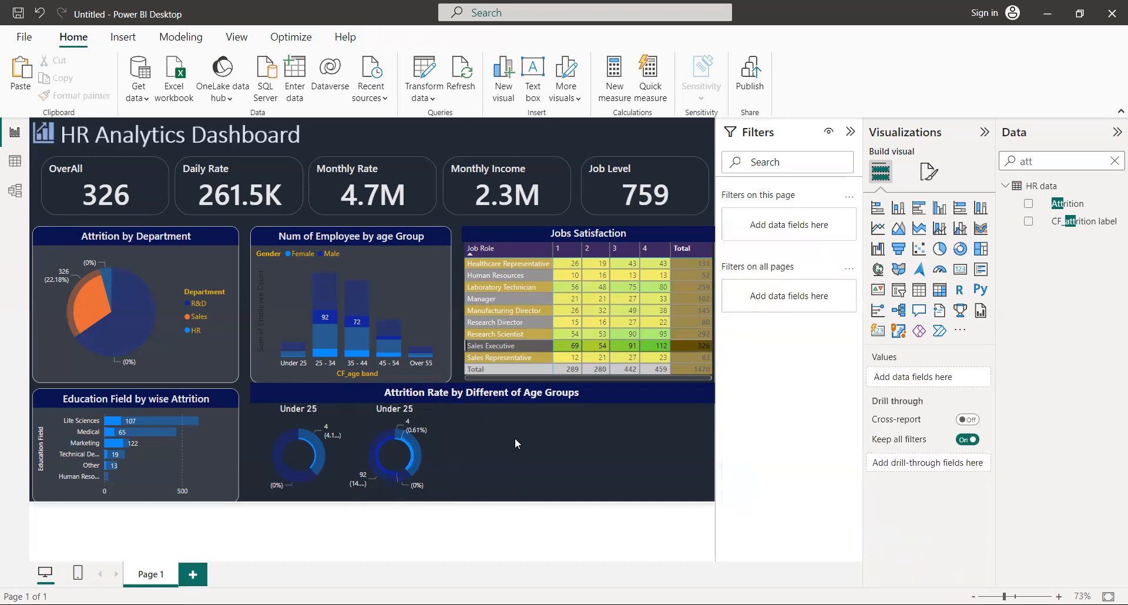
{"action": "key", "text": "ctrl+v"}
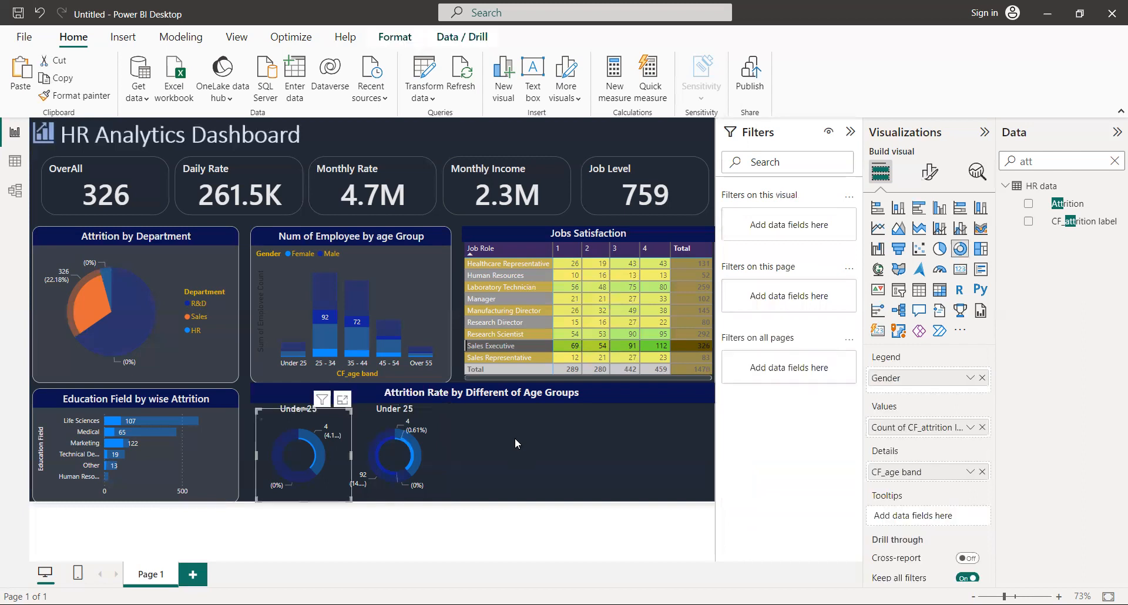
{"action": "left_click_drag", "start_coordinate": [322, 446], "coordinate": [512, 453]}
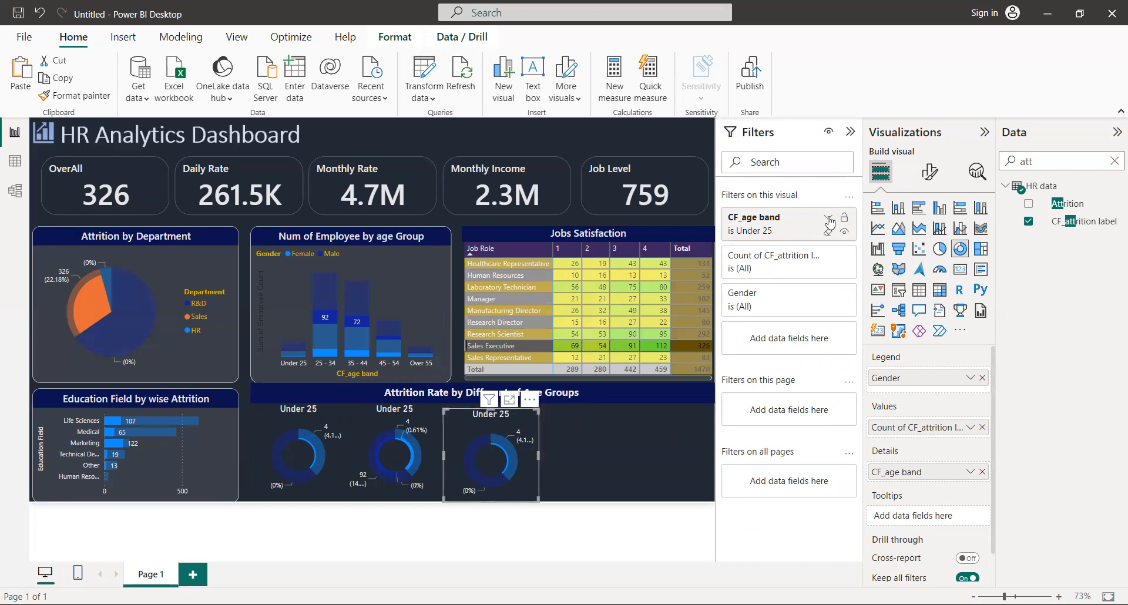
Include the 35 - 44 band alongside Under 25 in the third donut chart's CF_age band filter
{"action": "left_click", "coordinate": [830, 218]}
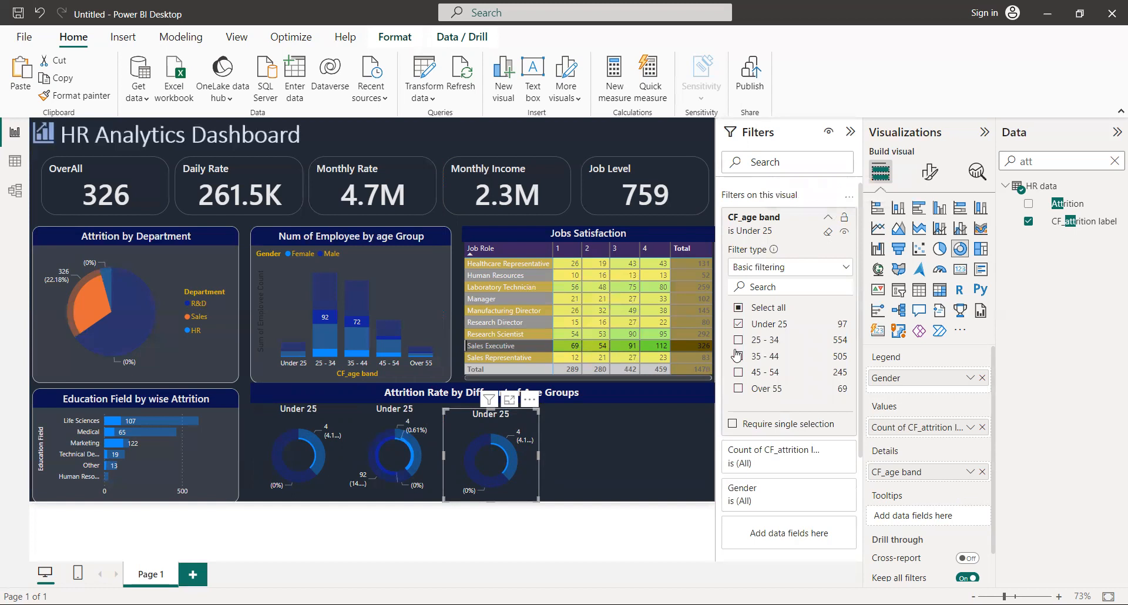
{"action": "left_click", "coordinate": [738, 323]}
{"action": "left_click", "coordinate": [739, 357]}
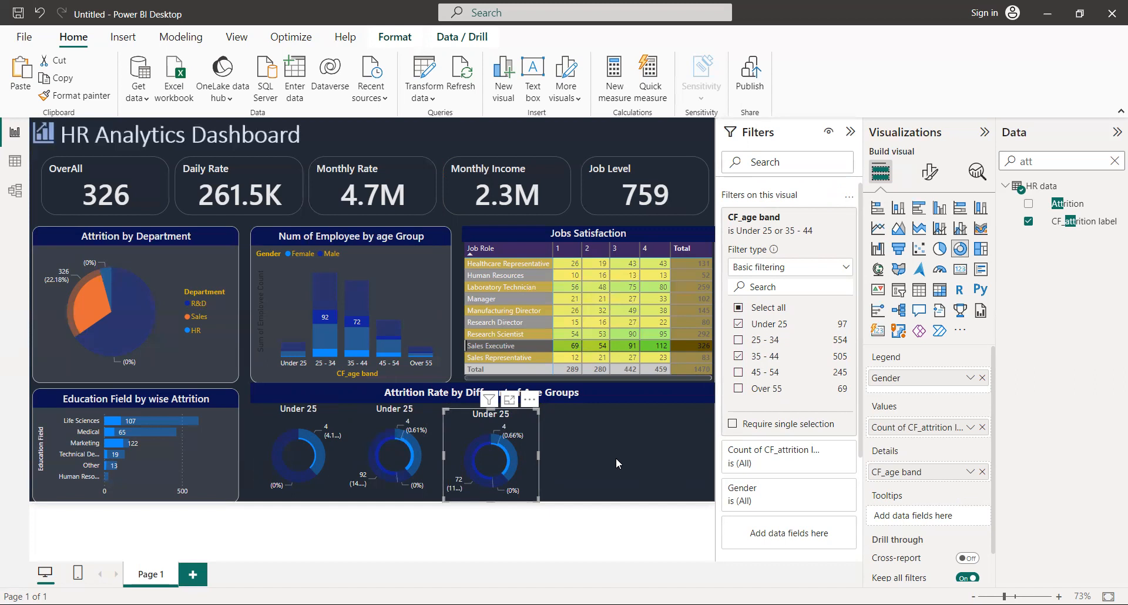
Paste two more copies of the Under 25 donut chart and place them fourth and fifth in the row
{"action": "key", "text": "ctrl+v"}
{"action": "left_click_drag", "start_coordinate": [321, 447], "coordinate": [601, 452]}
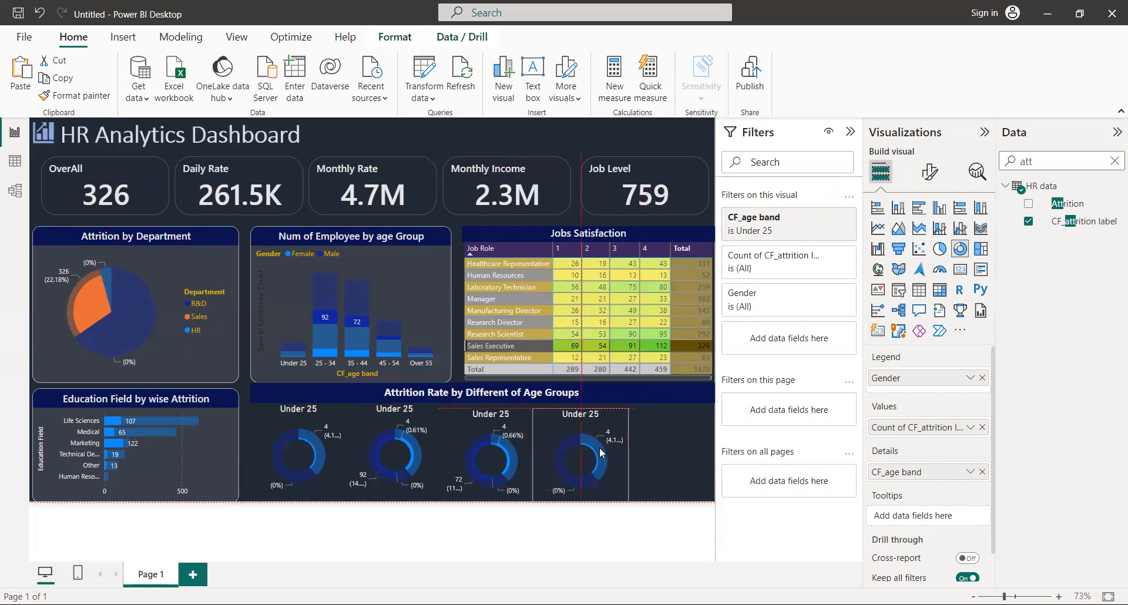
{"action": "mouse_move", "coordinate": [600, 453]}
{"action": "left_mouse_down"}
{"action": "mouse_move", "coordinate": [591, 449]}
{"action": "mouse_move", "coordinate": [605, 451]}
{"action": "left_mouse_up"}
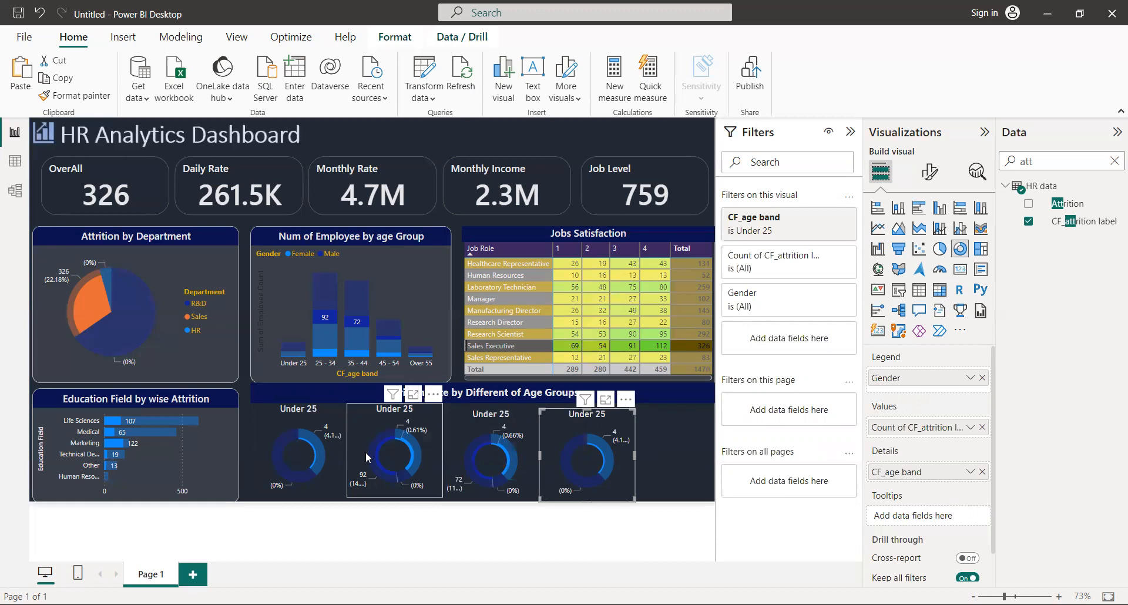
{"action": "key", "text": "ctrl+v"}
{"action": "left_click_drag", "start_coordinate": [292, 460], "coordinate": [711, 448]}
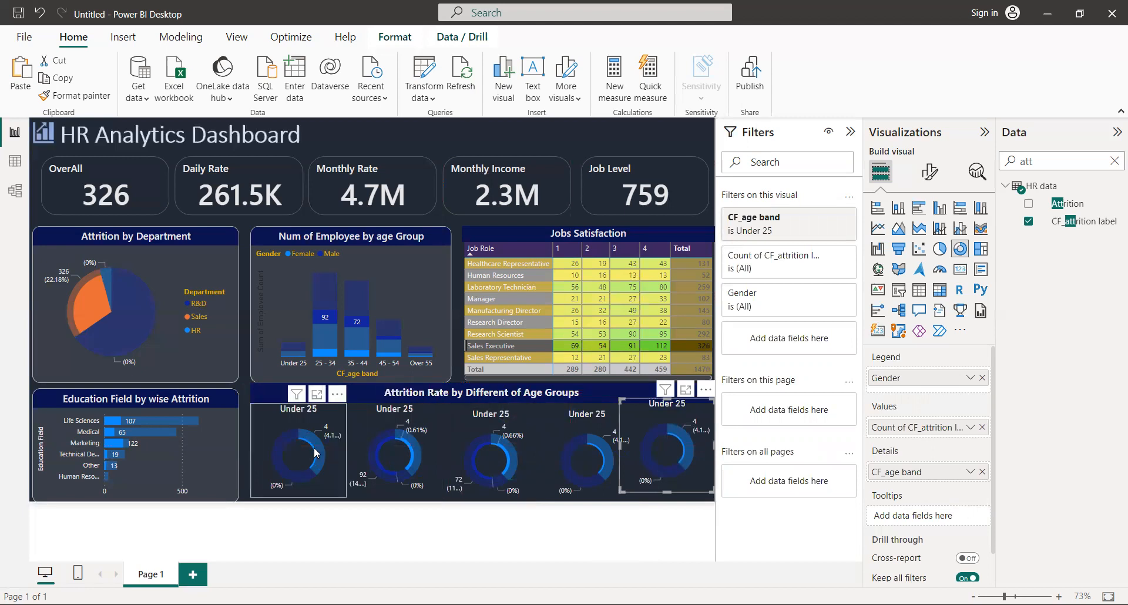
Shift the first three donut charts slightly left and level the third with the first two
{"action": "left_click_drag", "start_coordinate": [315, 452], "coordinate": [309, 453]}
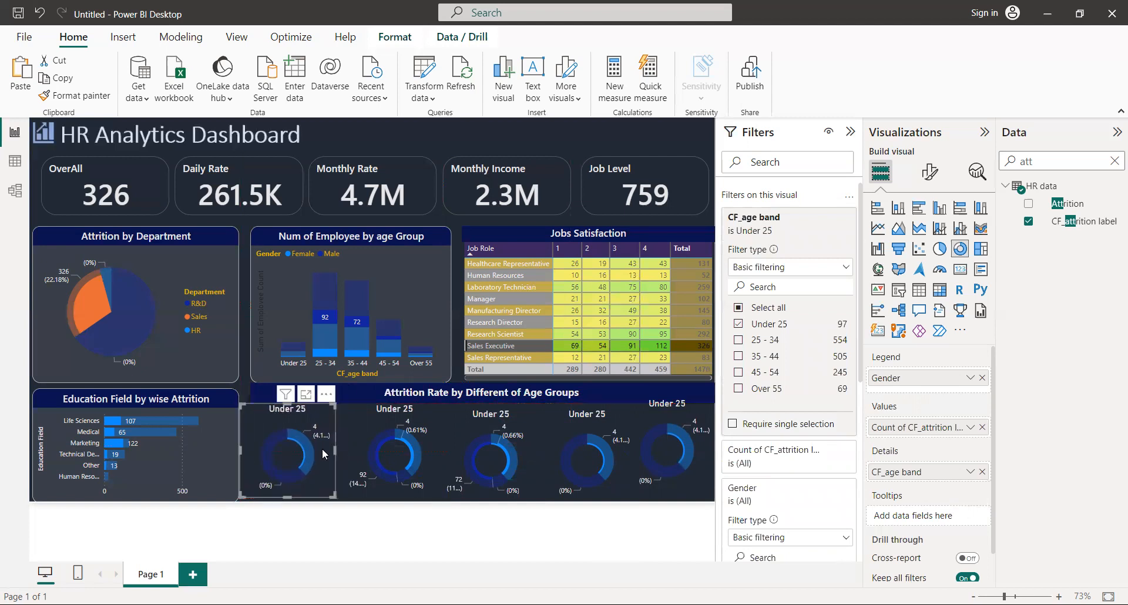
{"action": "left_click_drag", "start_coordinate": [397, 455], "coordinate": [397, 453]}
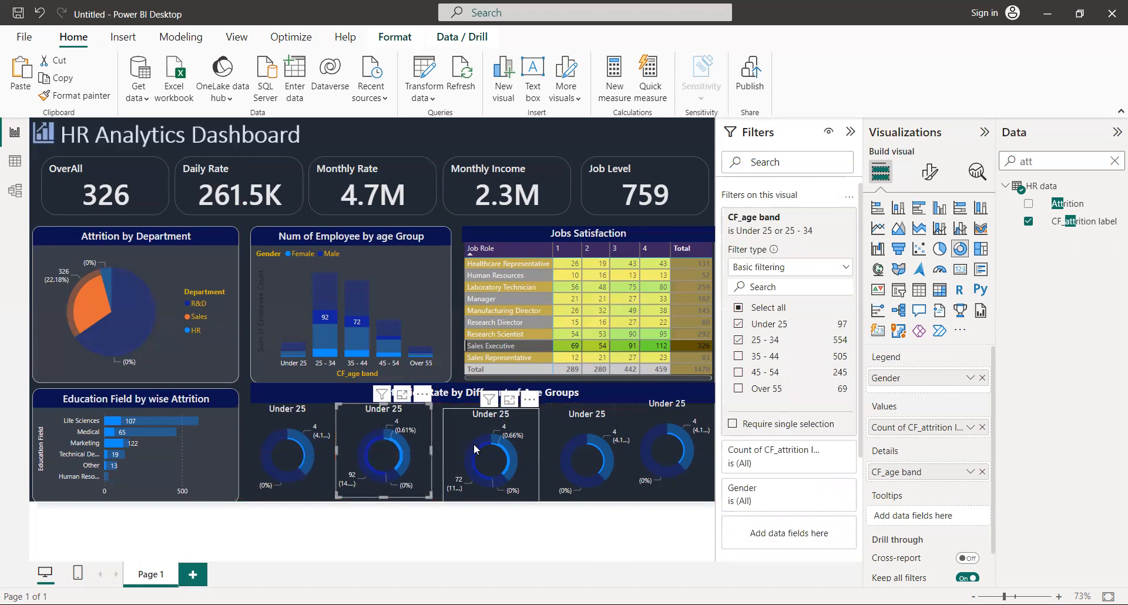
{"action": "left_click_drag", "start_coordinate": [476, 438], "coordinate": [482, 444]}
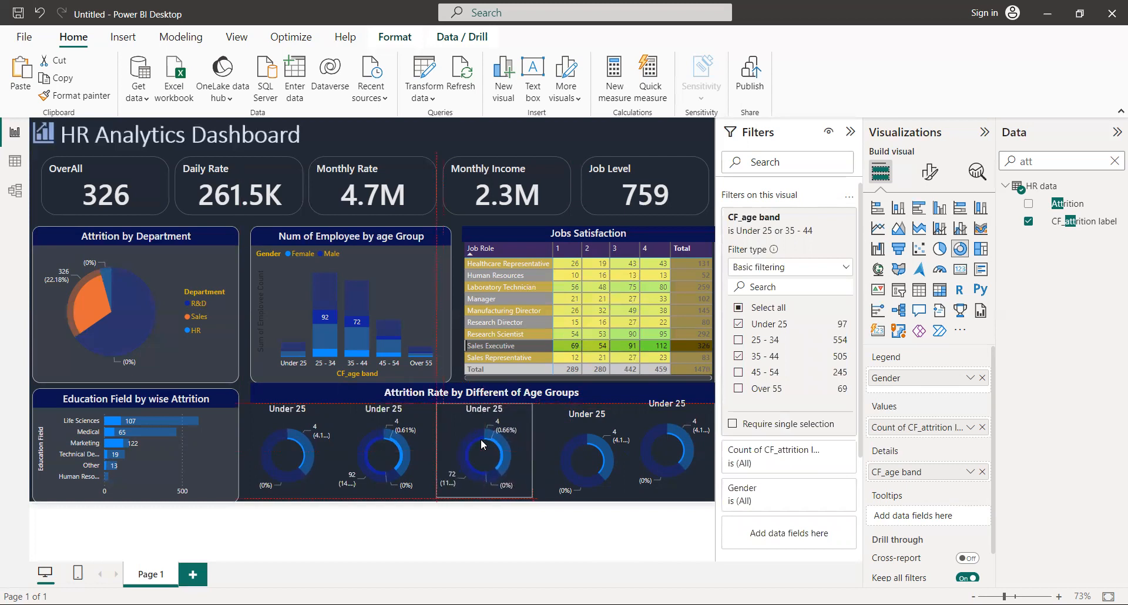
{"action": "left_click_drag", "start_coordinate": [481, 445], "coordinate": [482, 444]}
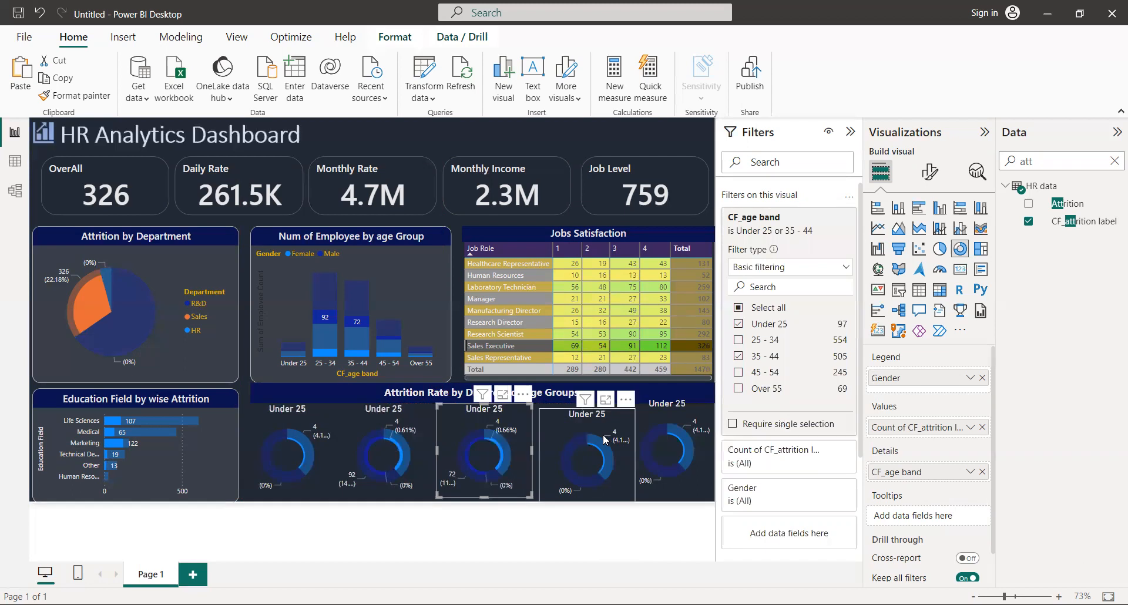
Level the fourth and fifth donut charts with the rest of the row and space them side by side
{"action": "left_click_drag", "start_coordinate": [592, 433], "coordinate": [663, 442]}
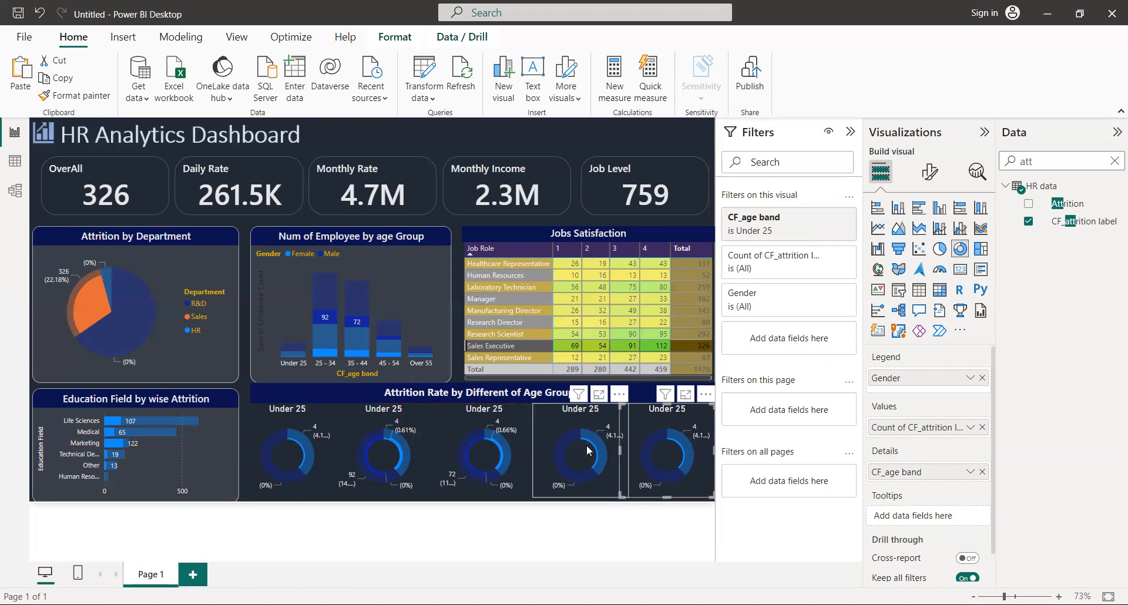
{"action": "left_click_drag", "start_coordinate": [595, 451], "coordinate": [603, 451]}
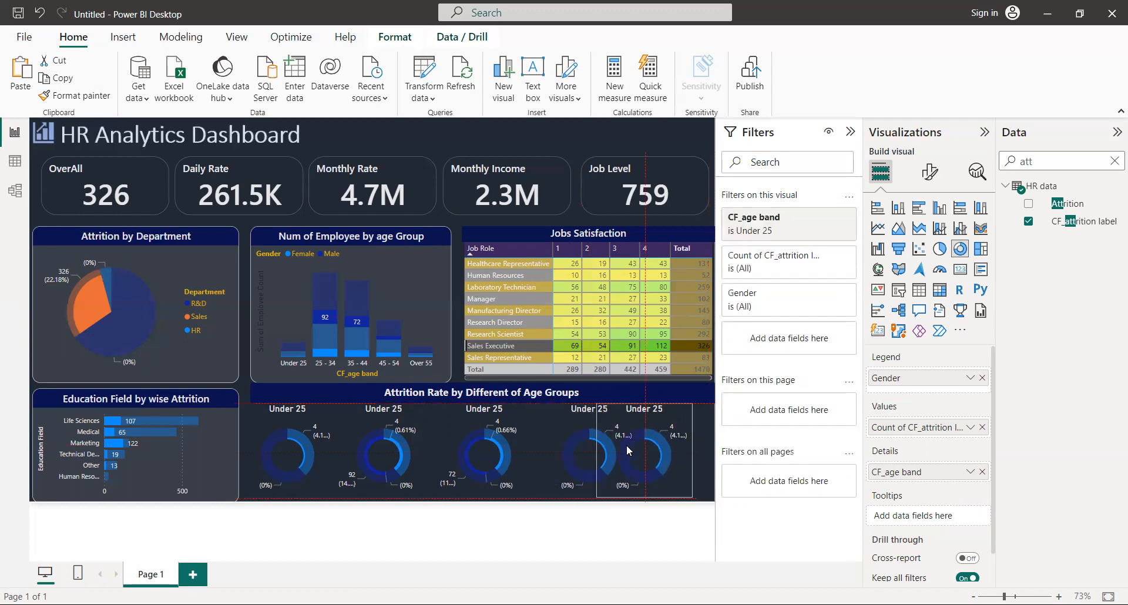
{"action": "left_click", "coordinate": [580, 443]}
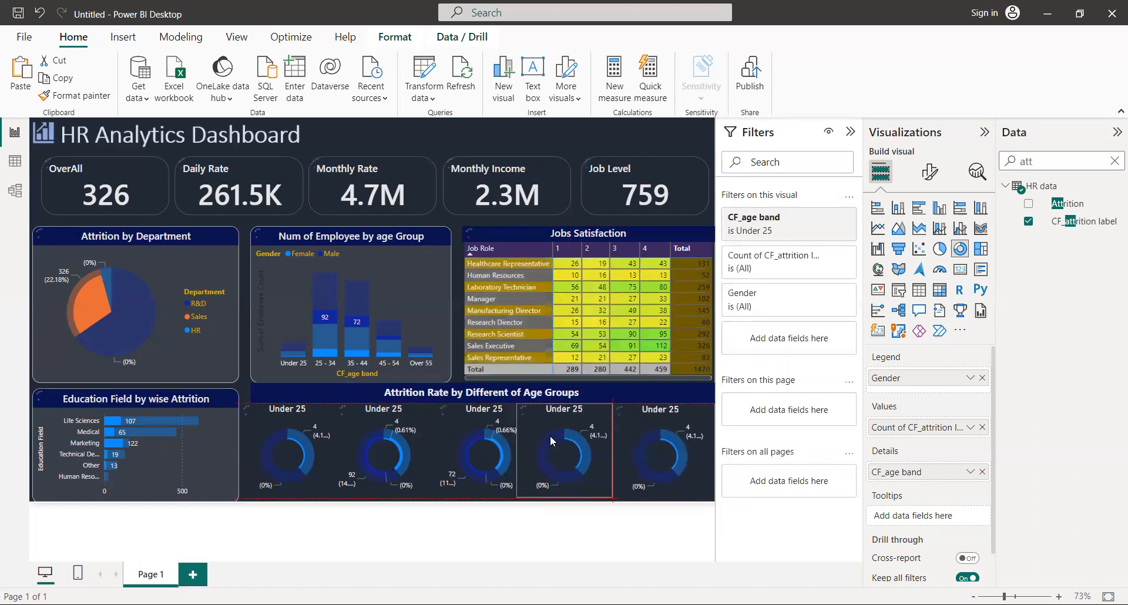
{"action": "left_click_drag", "start_coordinate": [555, 435], "coordinate": [567, 438]}
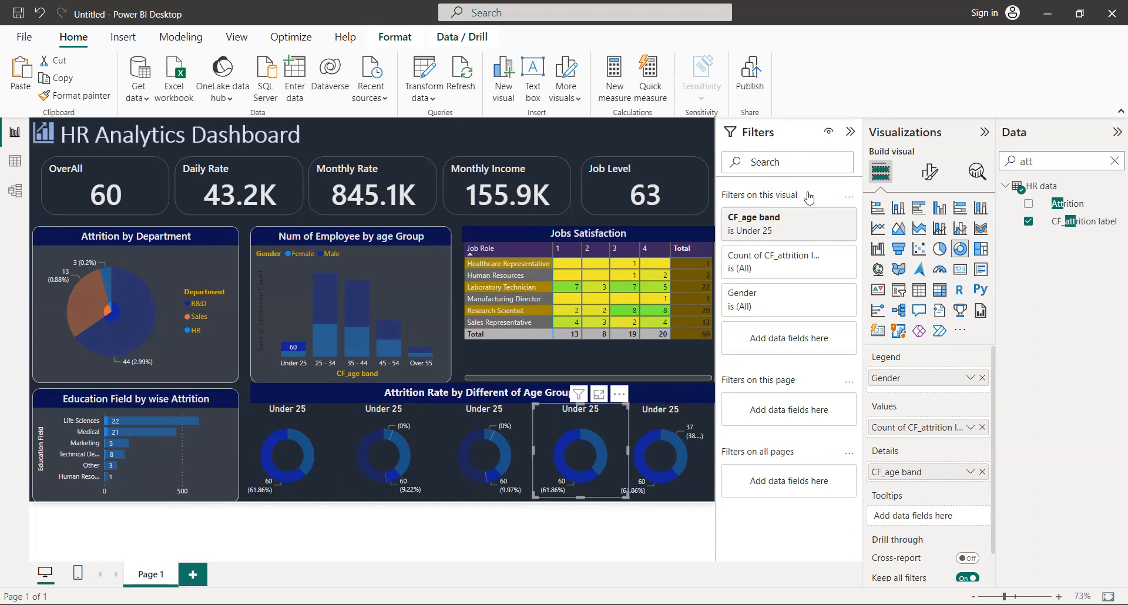
Add the 45 - 54 band to the fourth donut chart's CF_age band filter and Over 55 to the fifth's
{"action": "left_click", "coordinate": [833, 219]}
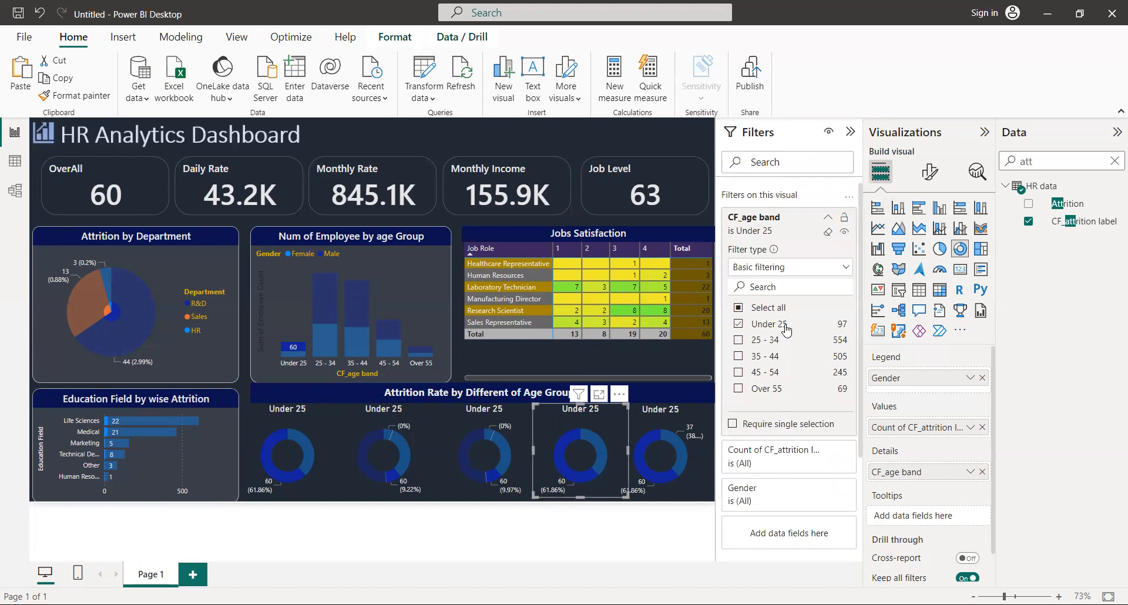
{"action": "left_click", "coordinate": [738, 373]}
{"action": "mouse_move", "coordinate": [679, 439]}
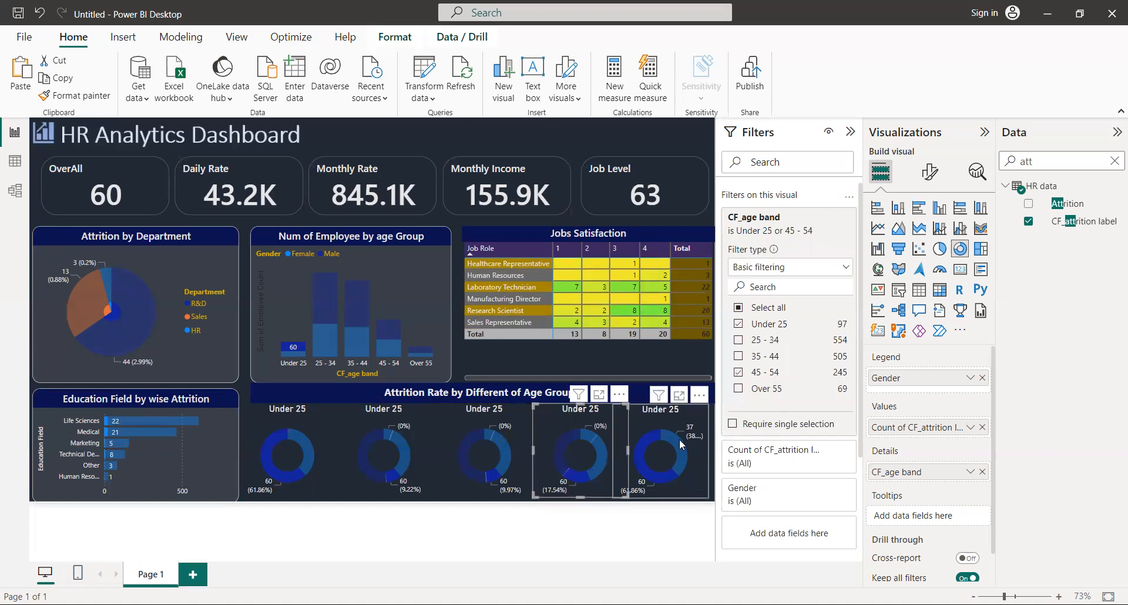
{"action": "left_click", "coordinate": [679, 439]}
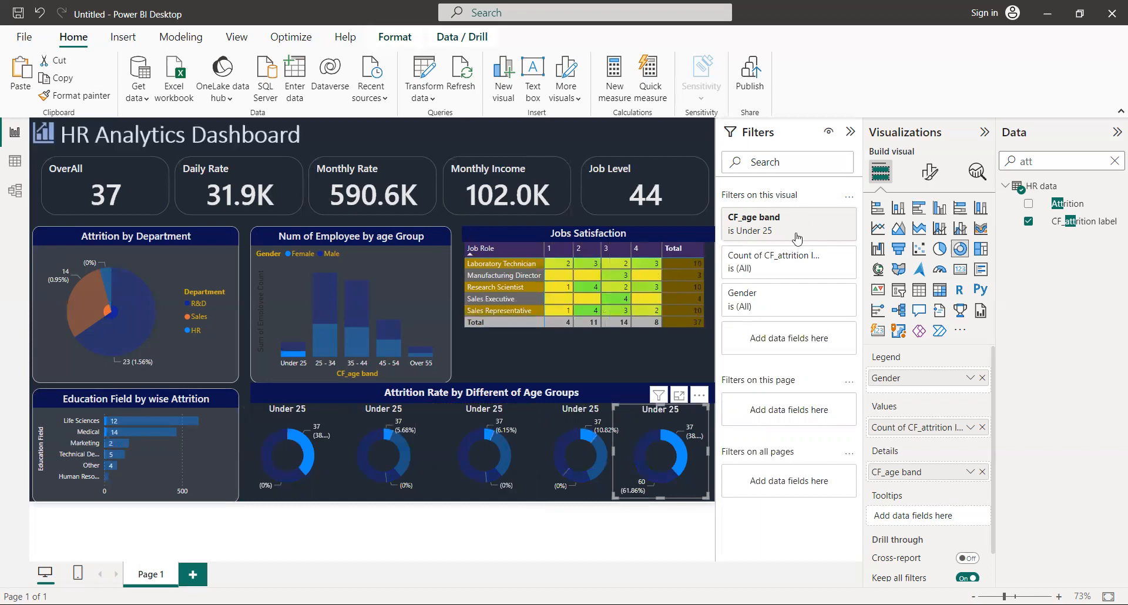
{"action": "left_click", "coordinate": [827, 220]}
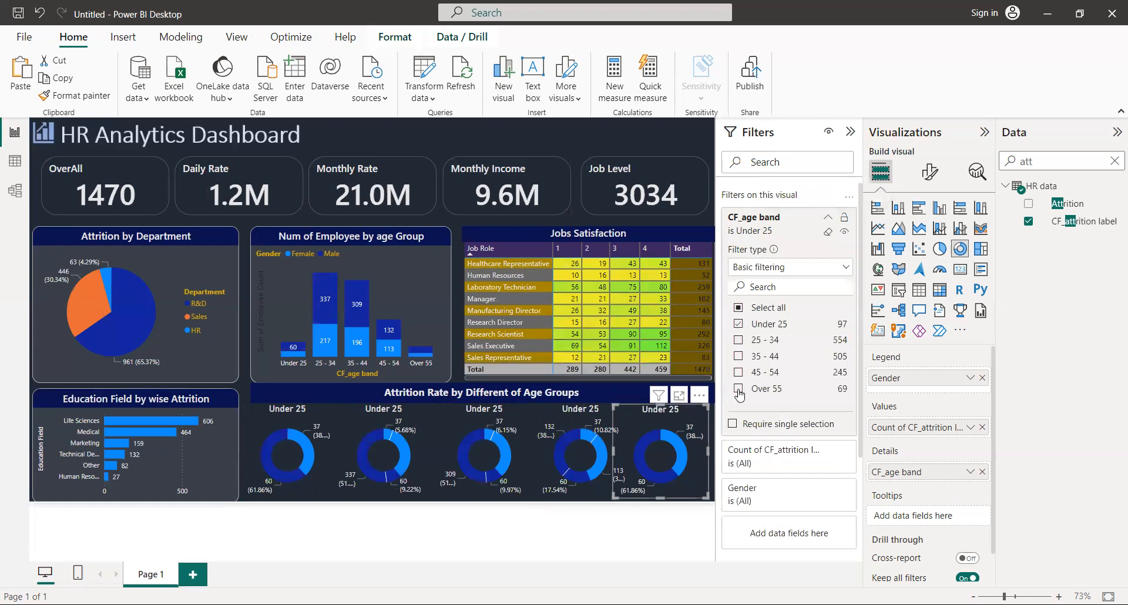
{"action": "left_click", "coordinate": [738, 390]}
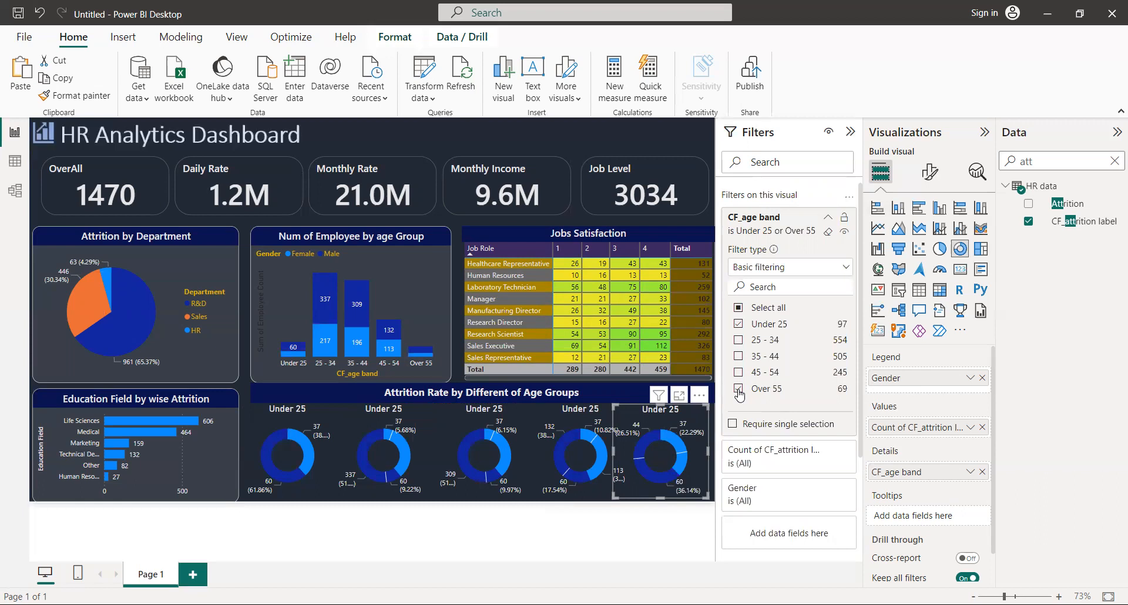
{"action": "left_click", "coordinate": [509, 558]}
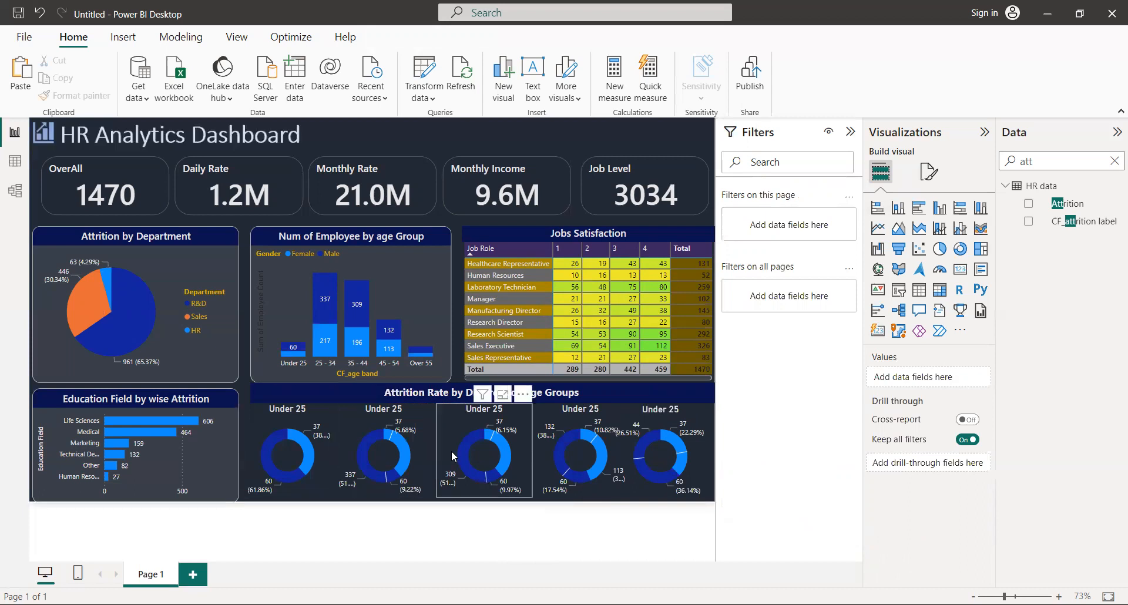
Reposition the third, fourth and fifth donut charts so all five are evenly spaced in the row
{"action": "left_click", "coordinate": [426, 453]}
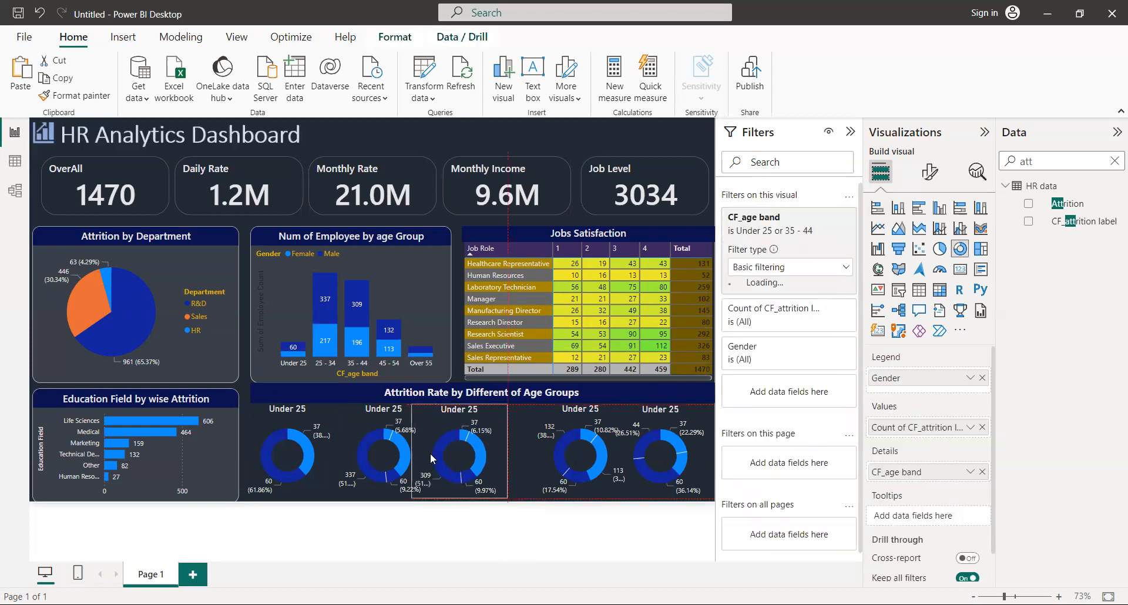
{"action": "left_click_drag", "start_coordinate": [425, 453], "coordinate": [447, 453]}
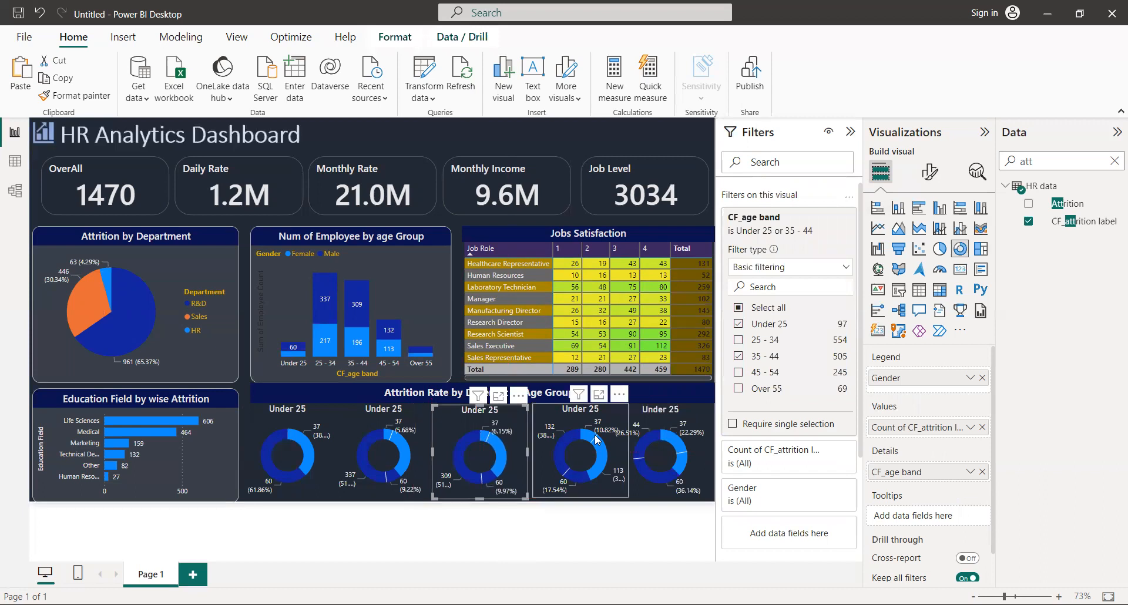
{"action": "left_click_drag", "start_coordinate": [574, 441], "coordinate": [591, 439]}
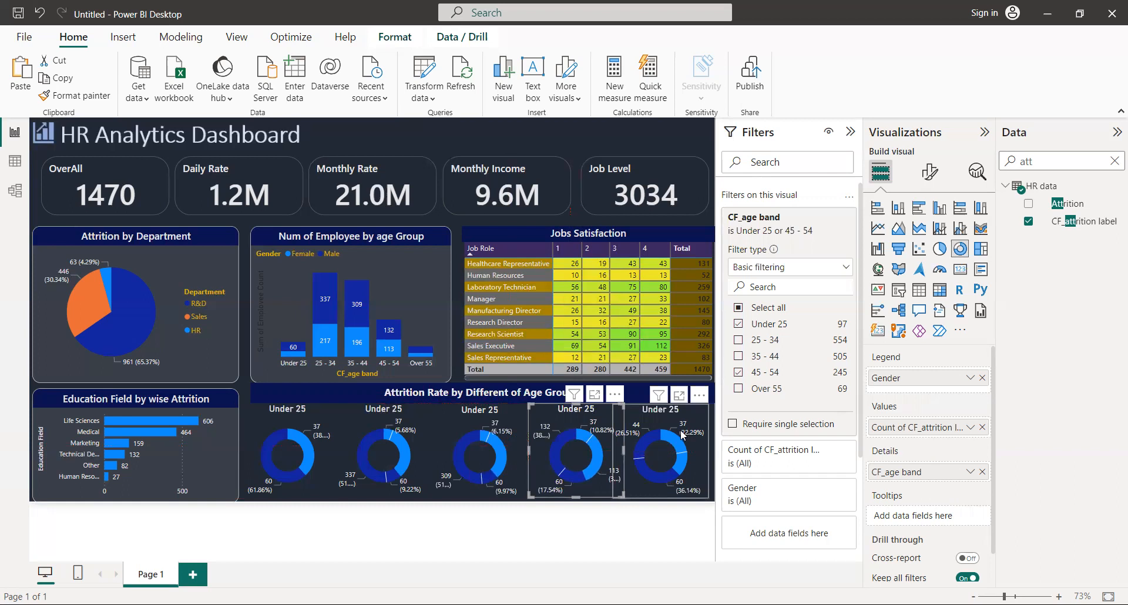
{"action": "left_click_drag", "start_coordinate": [681, 434], "coordinate": [688, 432]}
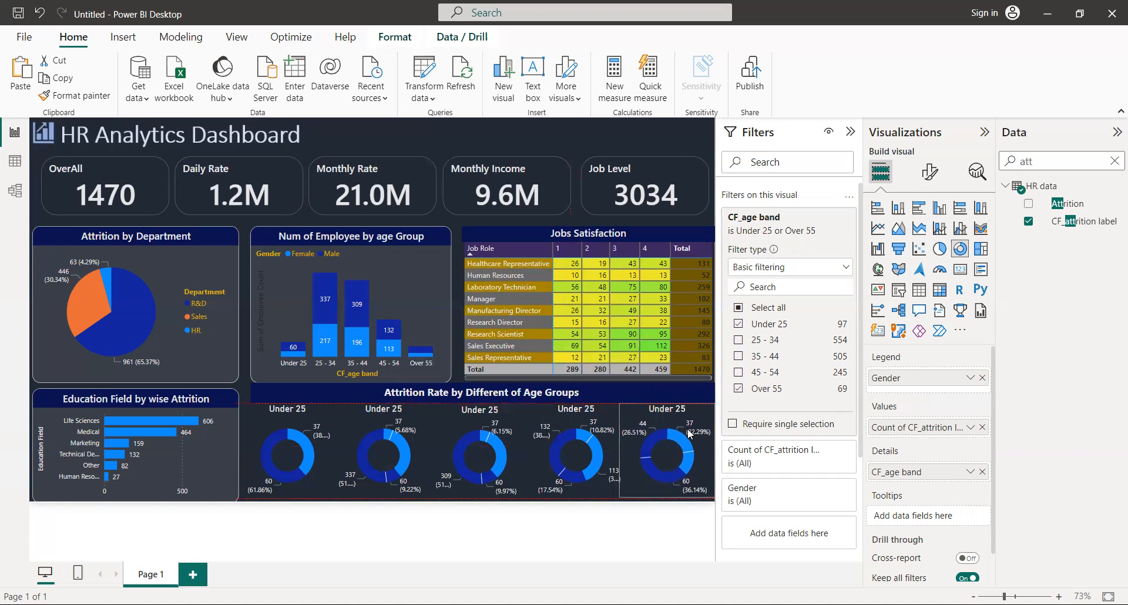
{"action": "left_click_drag", "start_coordinate": [690, 433], "coordinate": [690, 433]}
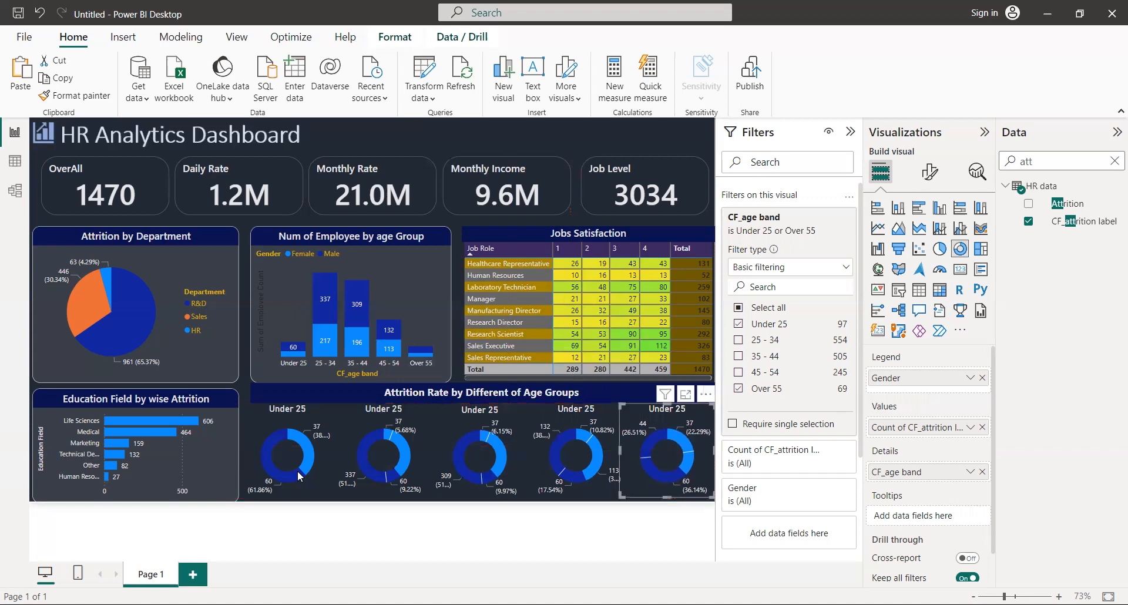
{"action": "left_click", "coordinate": [493, 557]}
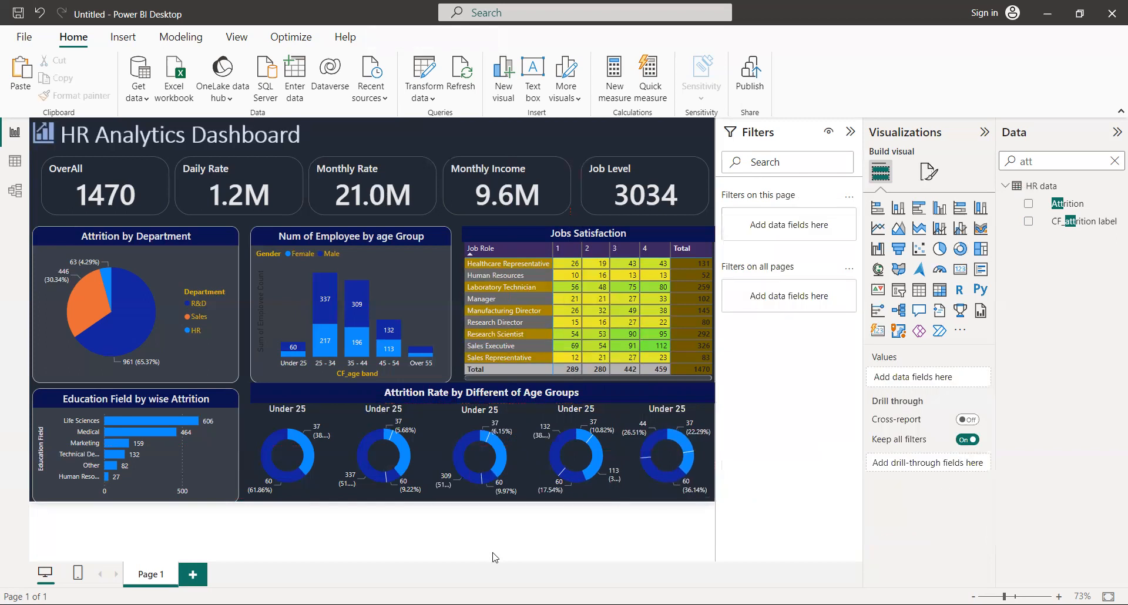